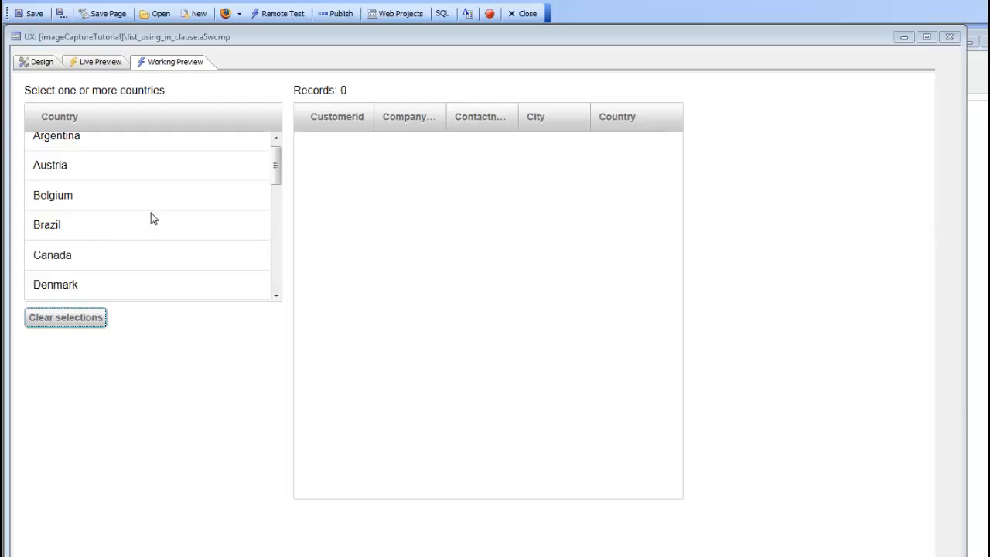
Select Belgium and Canada in the country list to test the filtering of the customer list
left_click(68, 203)
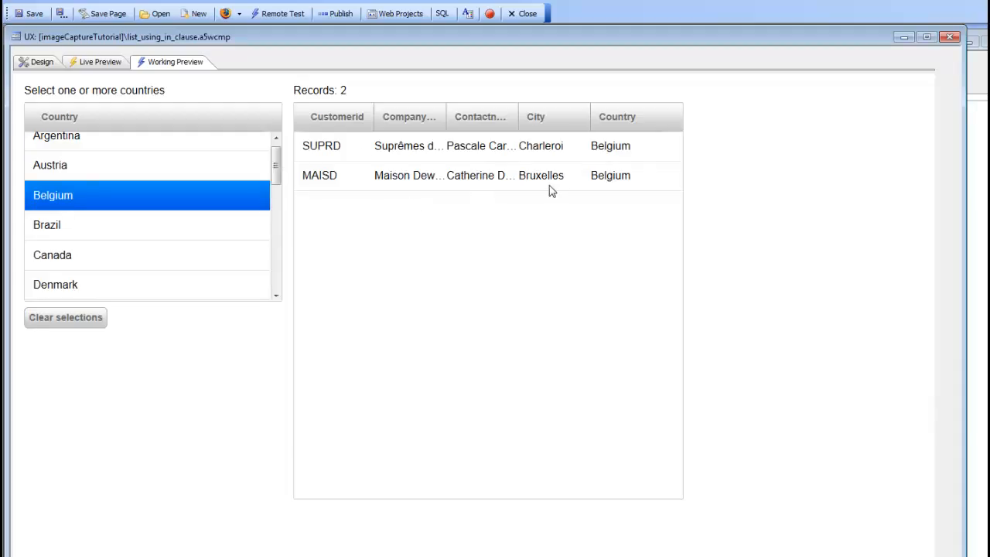
left_click(65, 259)
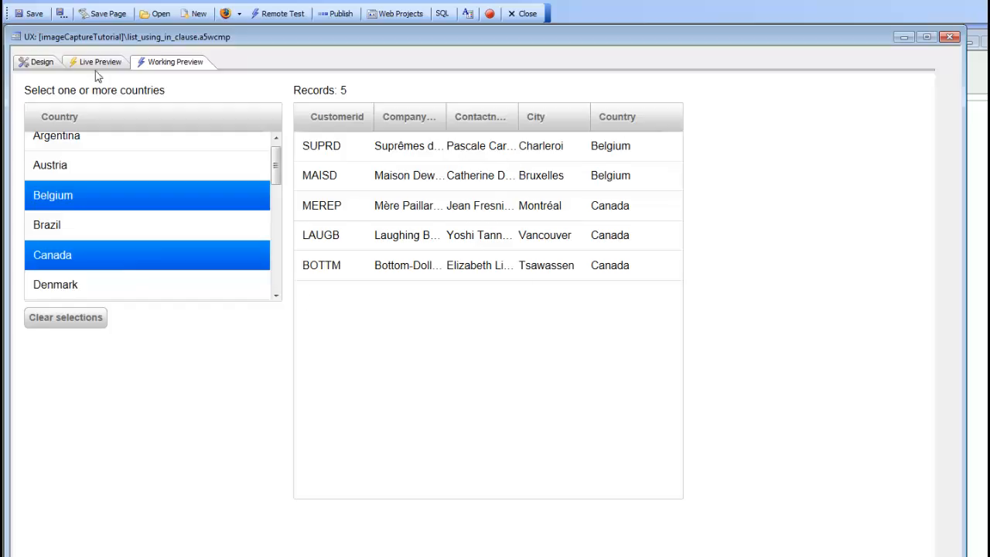
Return to the component's design and examine the SQL data source and return value settings of the list_country control
left_click(33, 63)
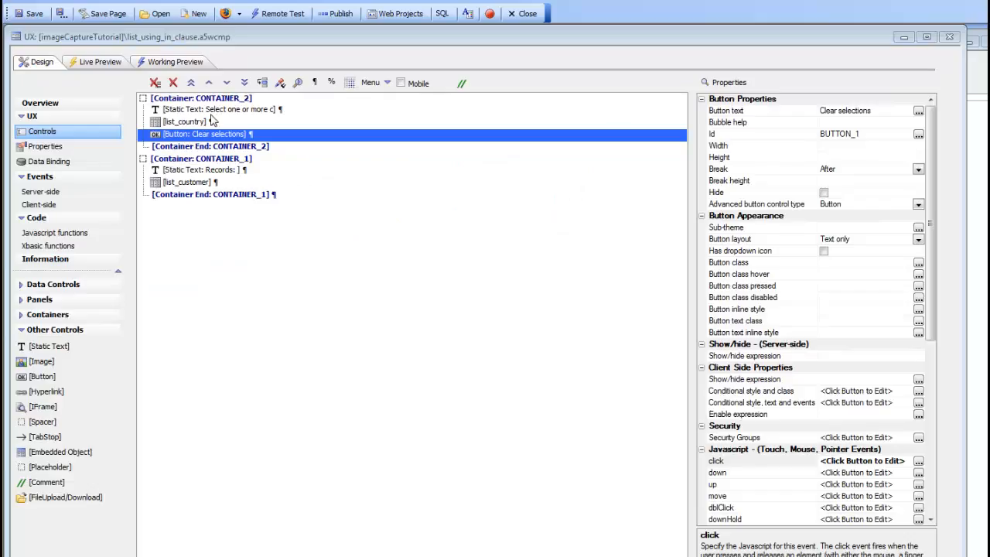
left_click(184, 122)
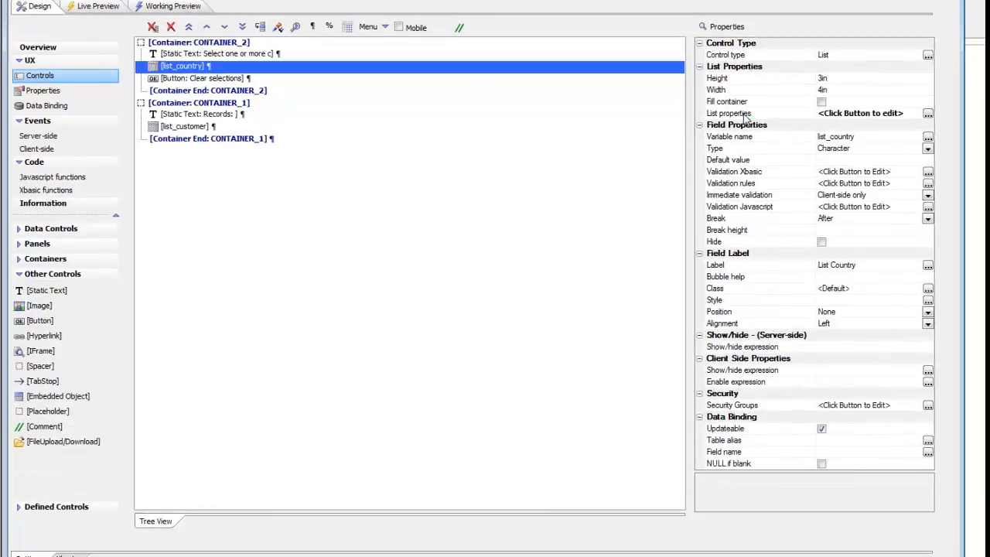
left_click(749, 175)
double_click(746, 118)
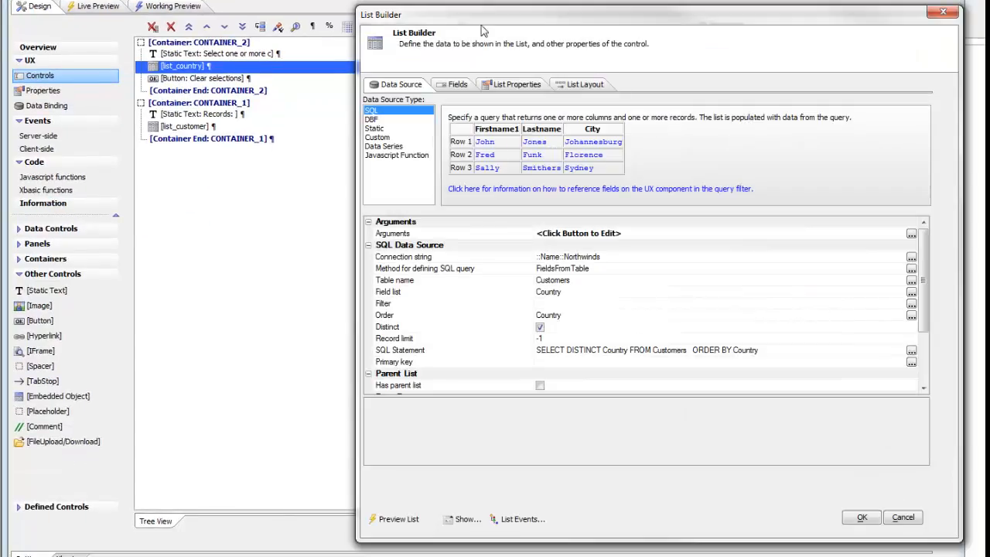
left_click_drag(481, 25, 353, 15)
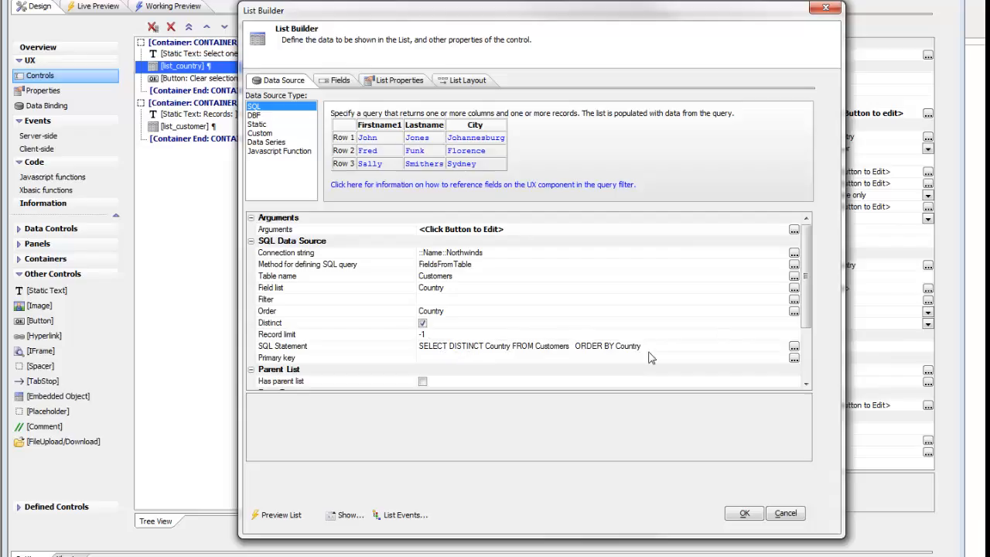
left_click_drag(812, 295, 823, 331)
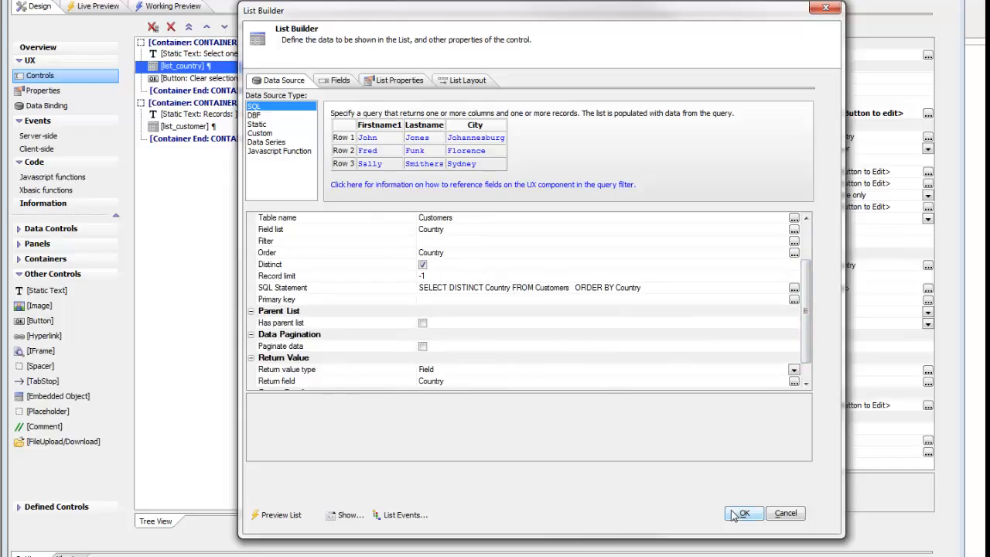
Check the Multi-select and Multi-select mode properties of list_country, including the available modes, and close its List Builder
left_click(393, 80)
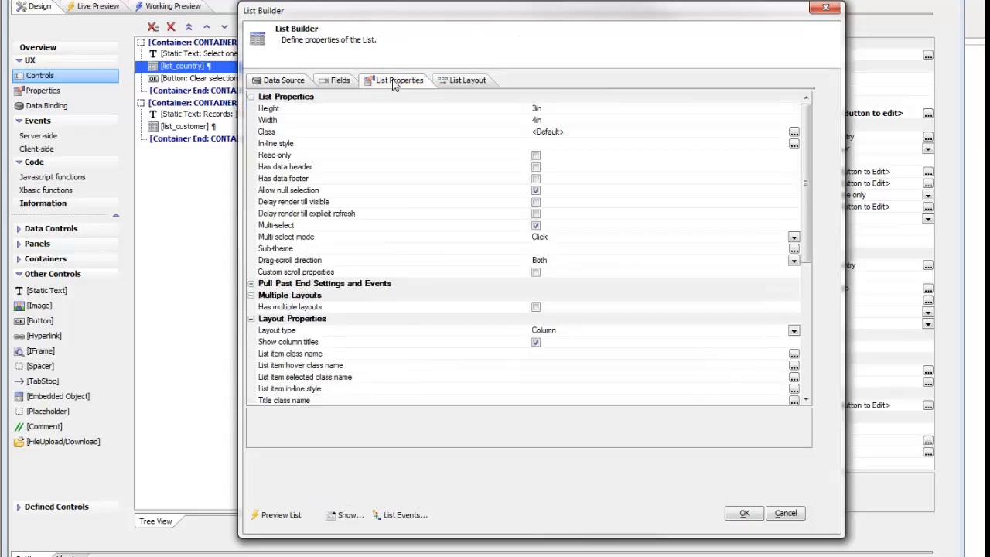
left_click(337, 237)
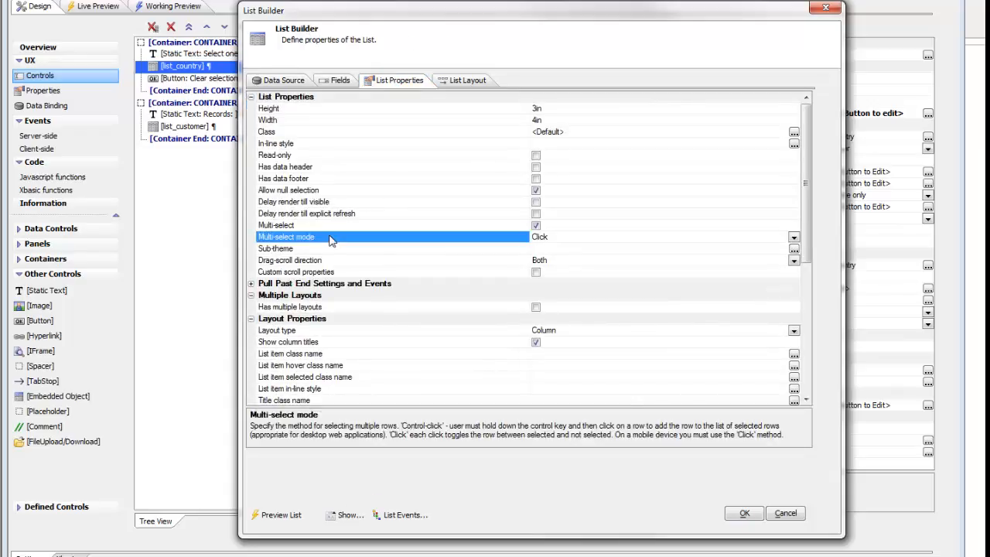
left_click(392, 226)
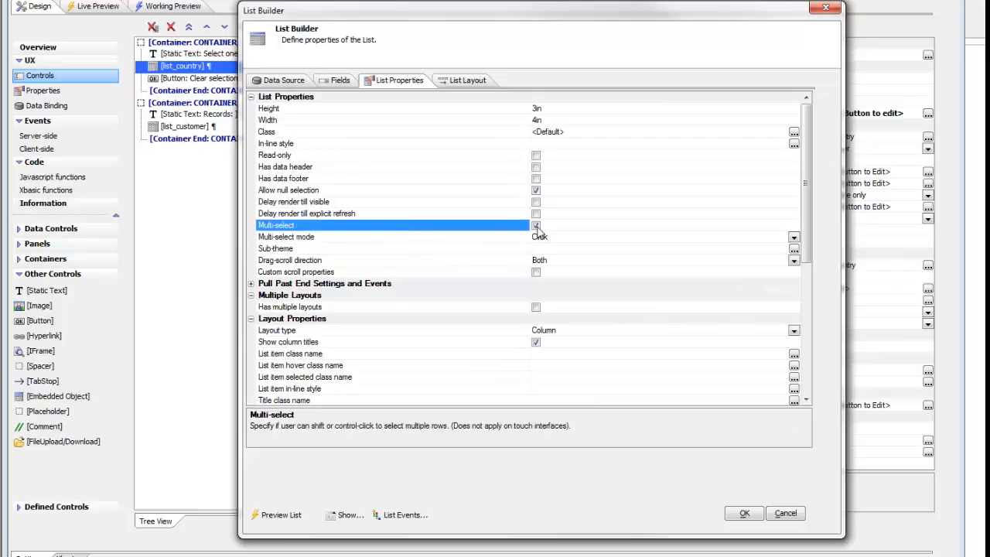
left_click(438, 240)
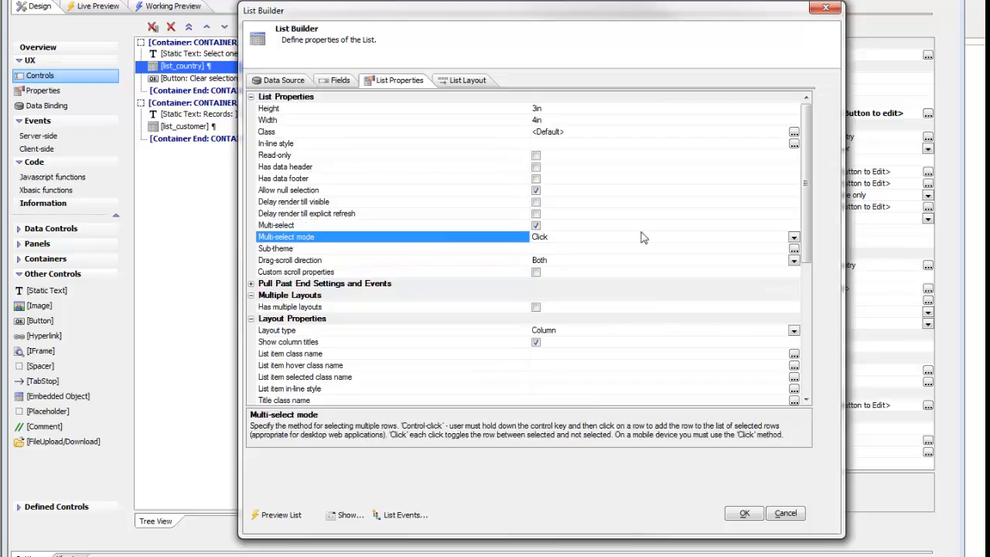
left_click(793, 239)
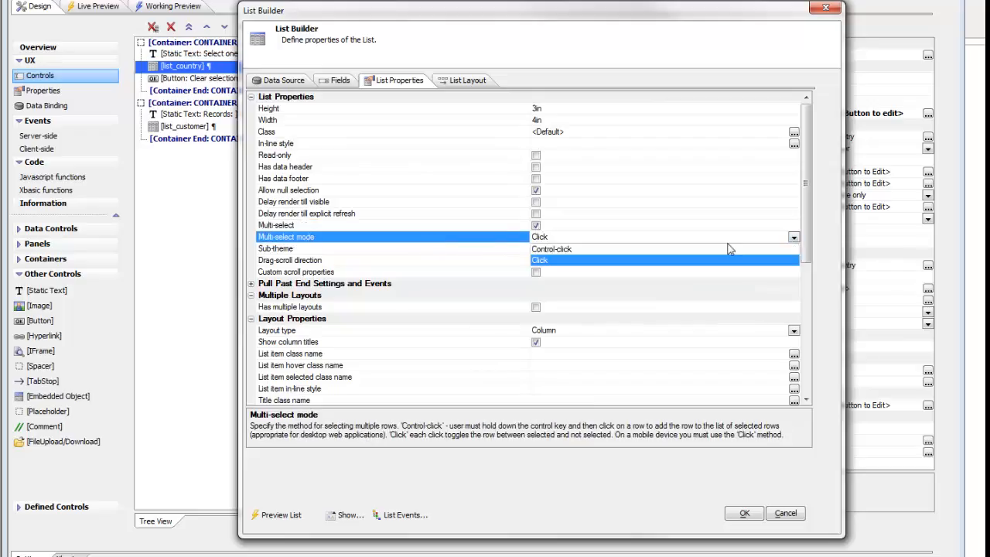
left_click(498, 239)
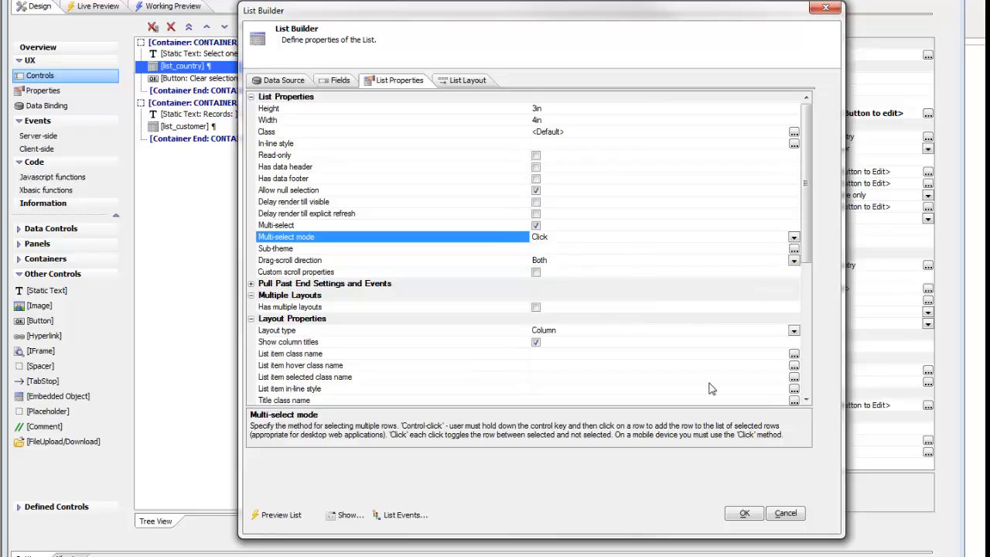
left_click(740, 516)
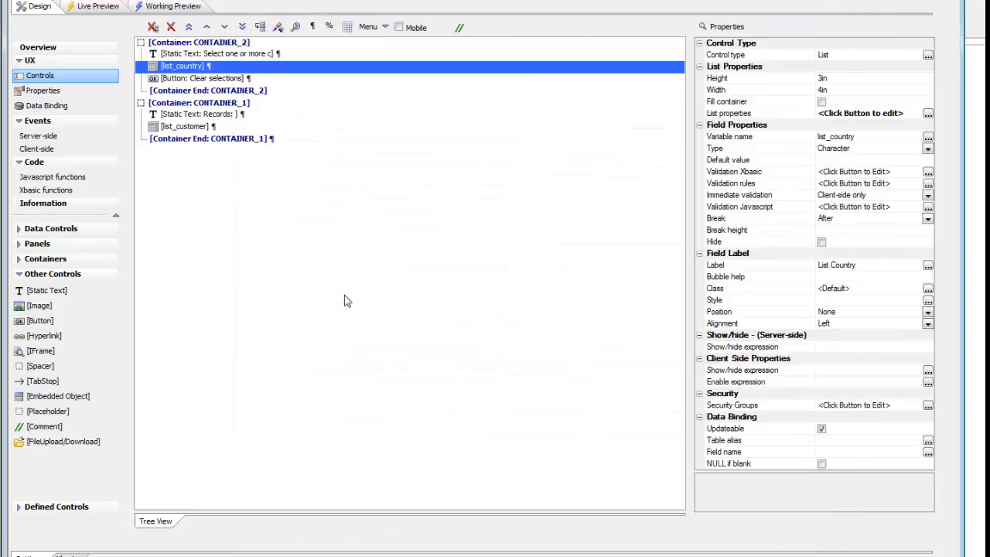
Open the list_customer control's list definition and examine its SQL data source and Country filter
left_click(196, 128)
left_click(744, 116)
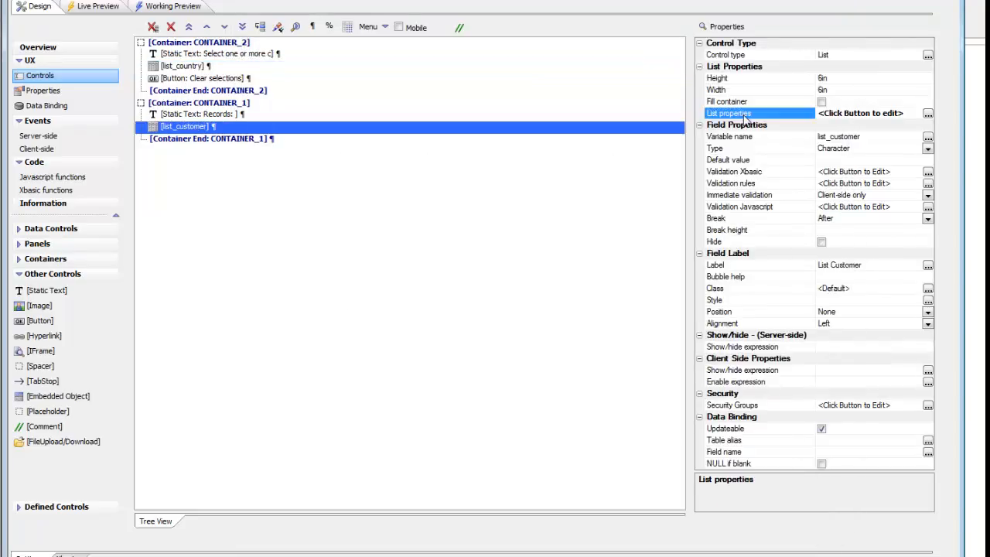
double_click(747, 116)
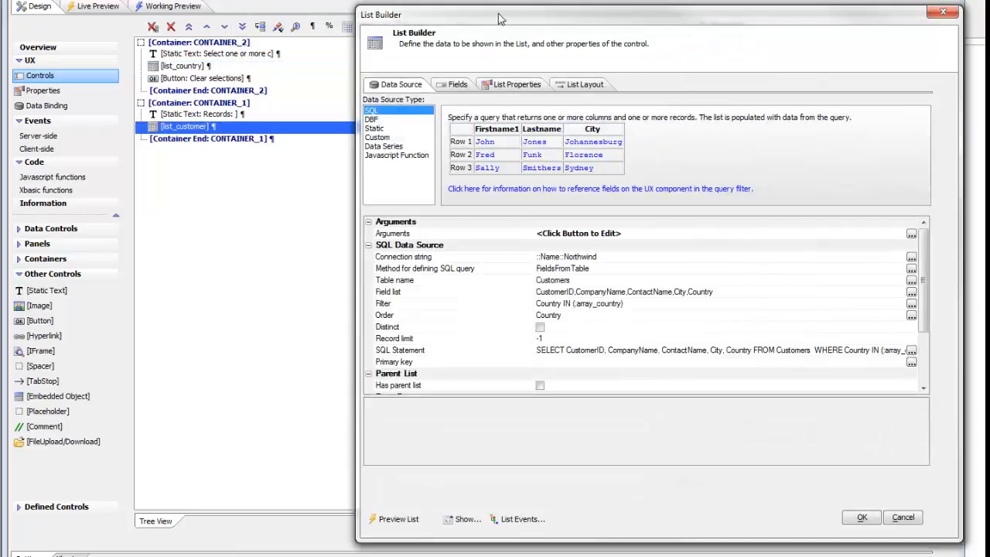
left_click_drag(504, 20, 298, 24)
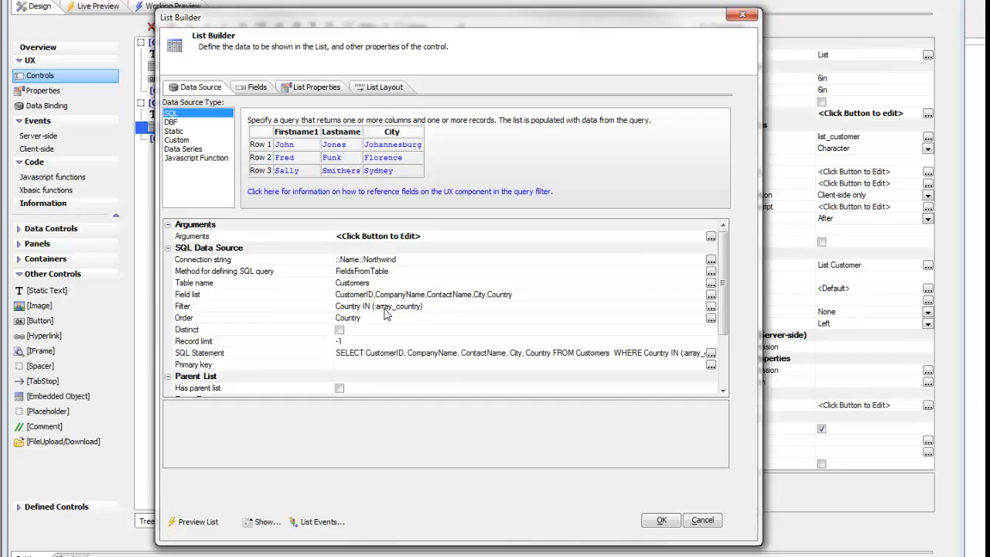
Inspect the array_country argument definition and its value binding for list_customer, and close the List Builder
double_click(271, 237)
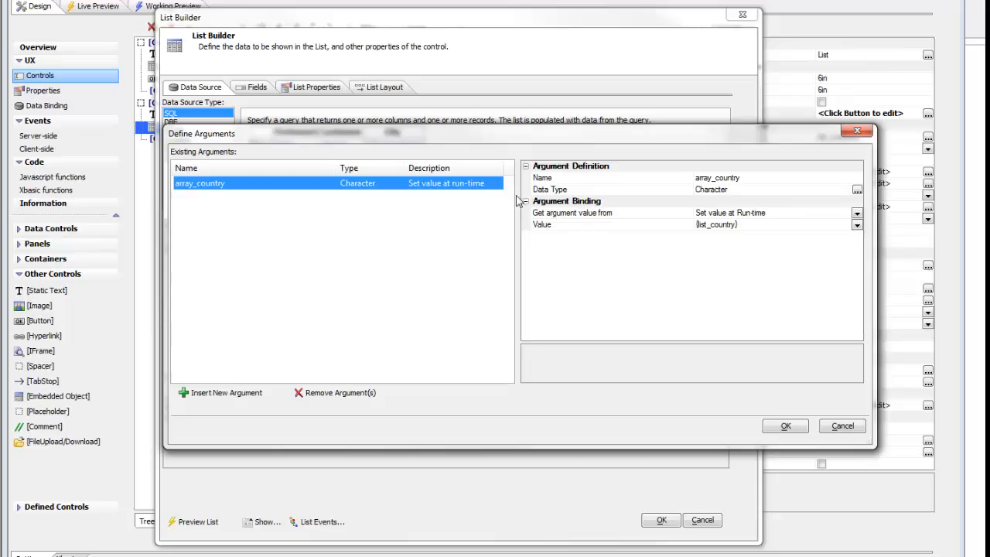
left_click(578, 231)
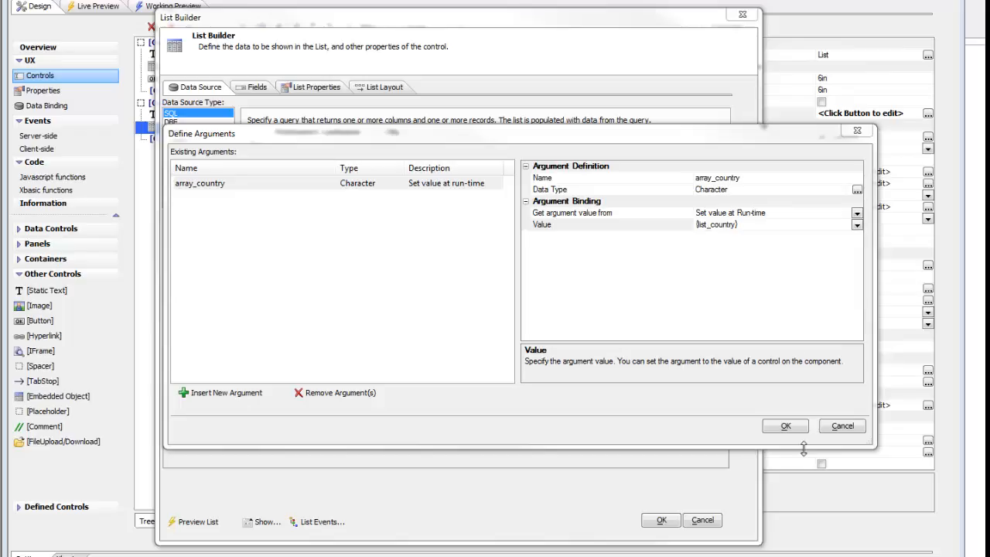
left_click(785, 427)
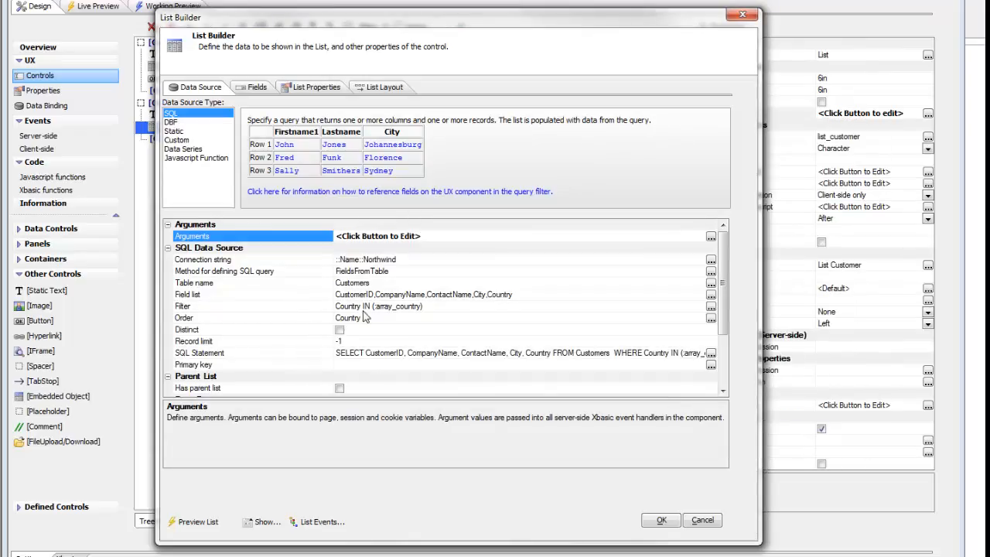
left_click(658, 521)
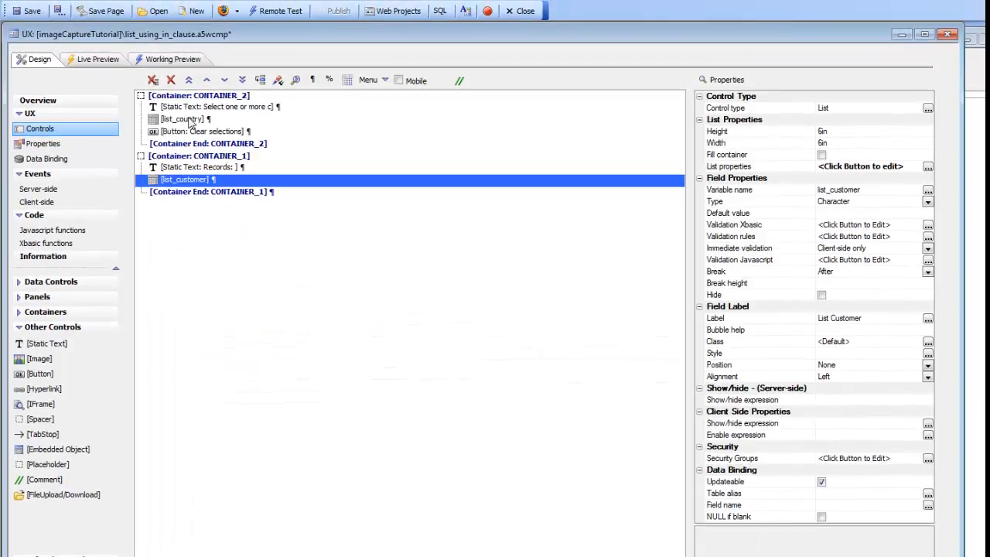
Review the onClick event JavaScript of the list_country control and close its list definition
left_click(185, 120)
left_click(762, 169)
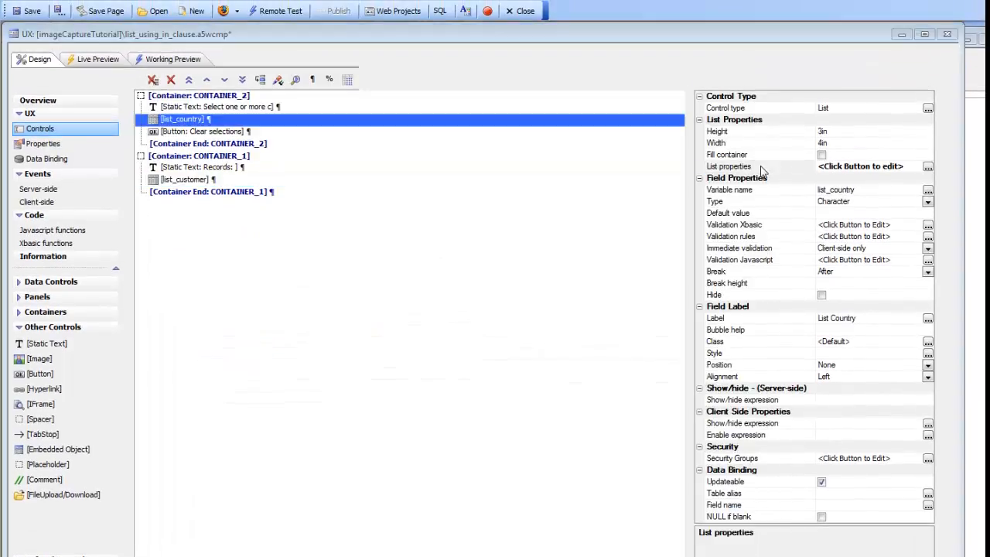
double_click(761, 169)
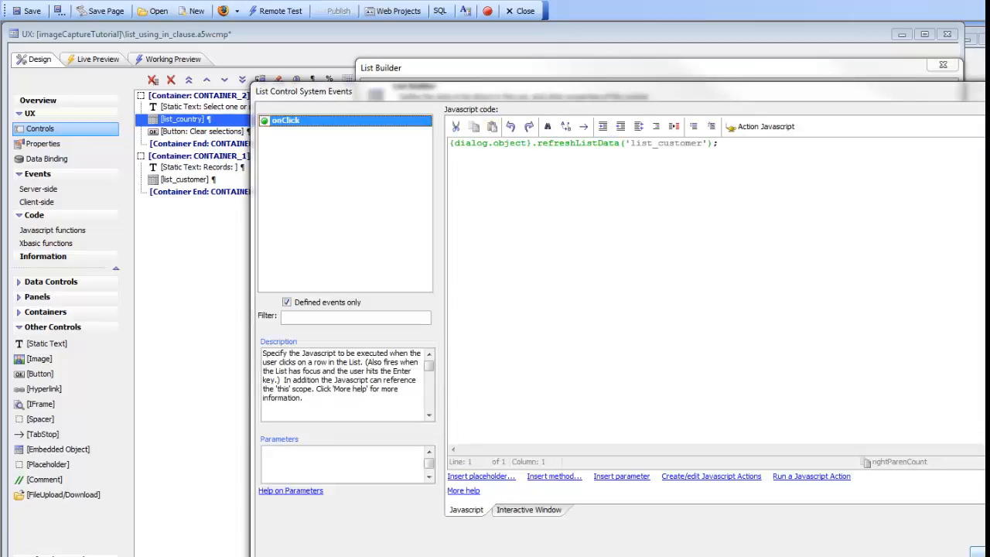
left_click(977, 553)
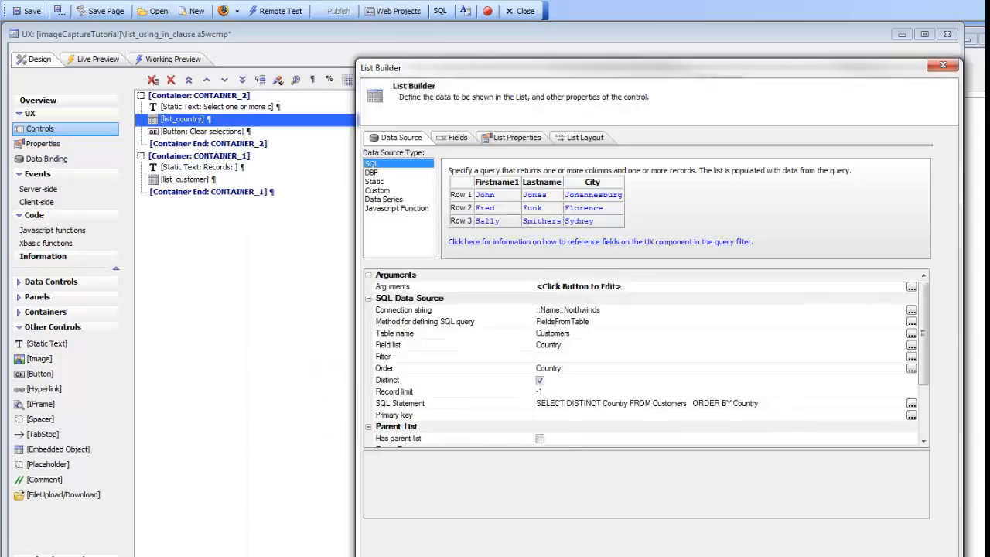
left_click(882, 553)
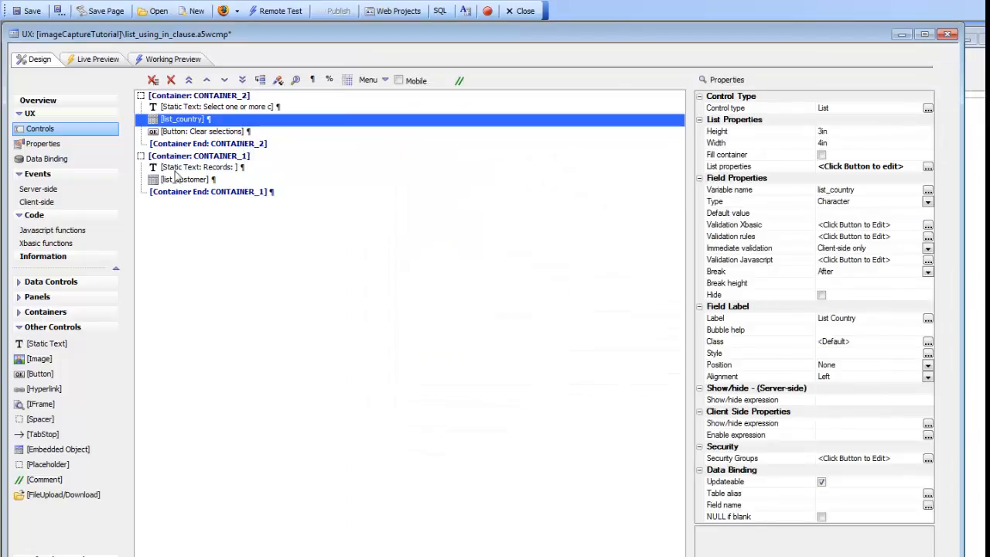
Inspect the Records static text control's properties and find the List-Record count entry among the defined controls
left_click(199, 170)
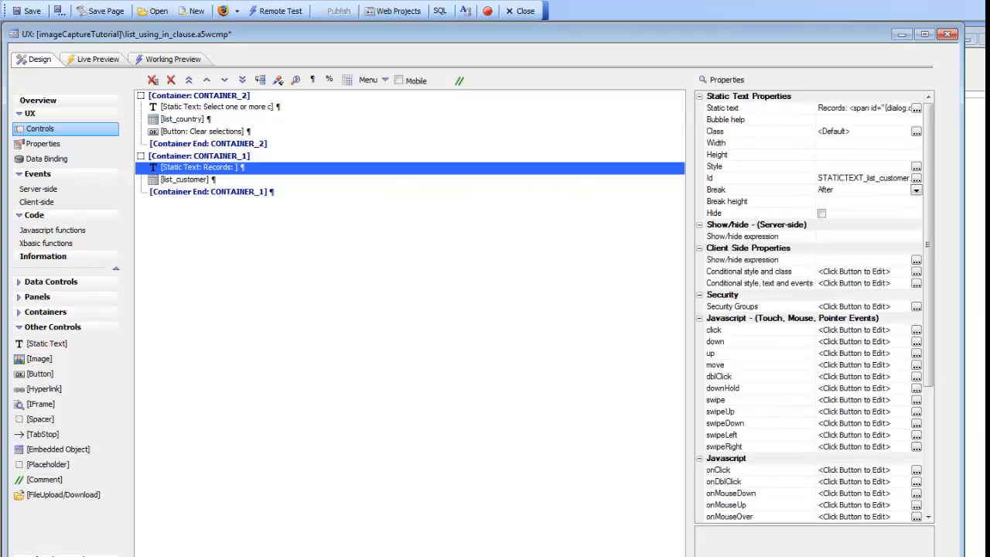
left_click(54, 552)
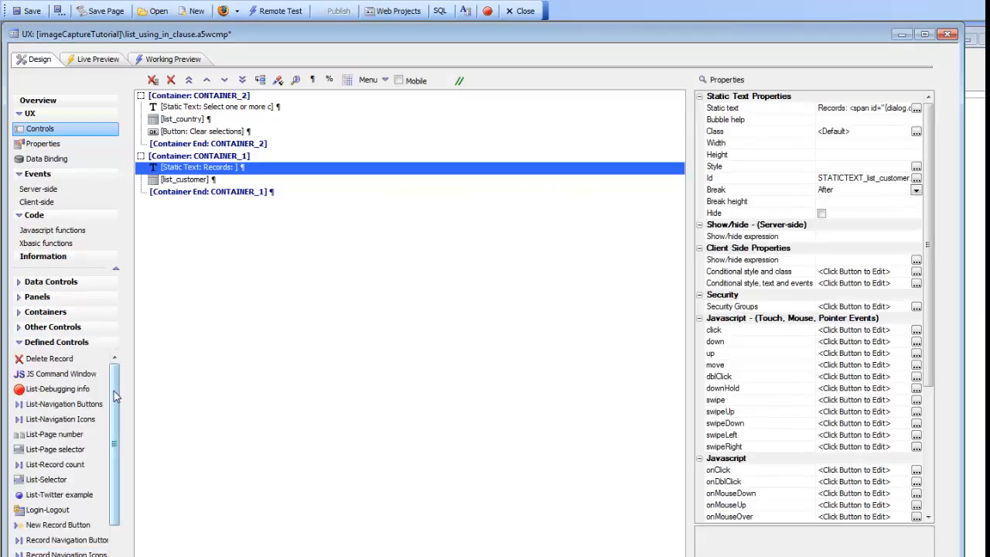
scroll(116, 395, "down", 3)
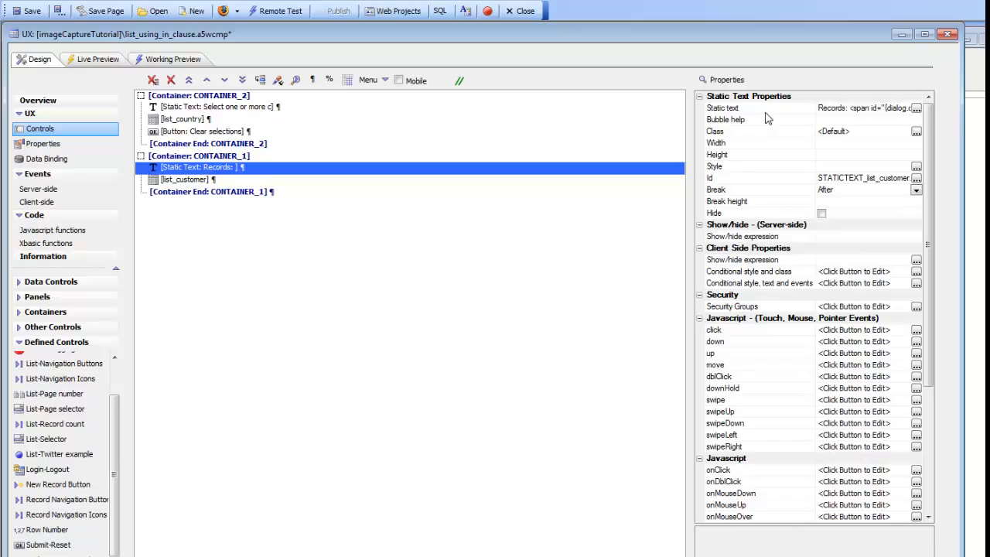
Run the component in Working Preview and select Austria and Brazil to test the customer list filter
left_click(172, 62)
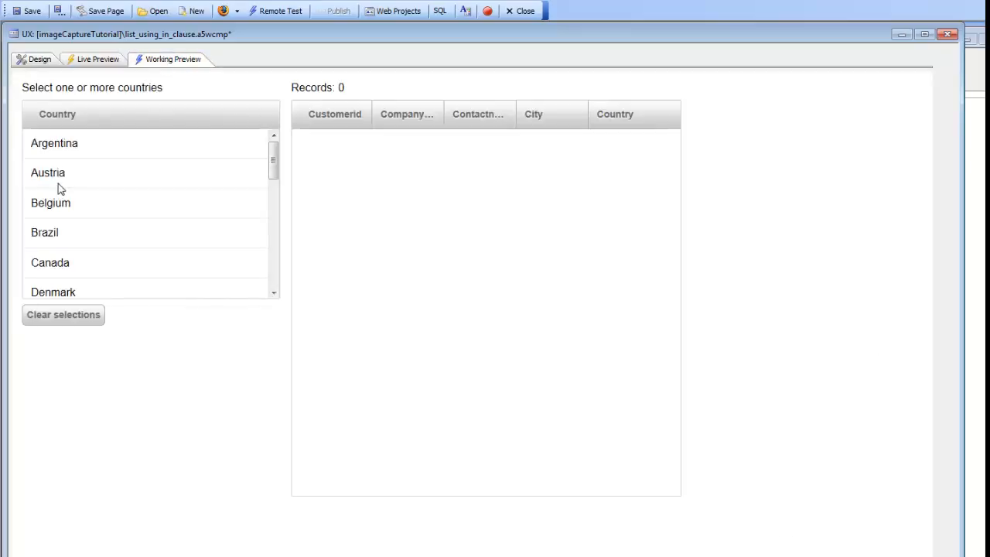
left_click(60, 184)
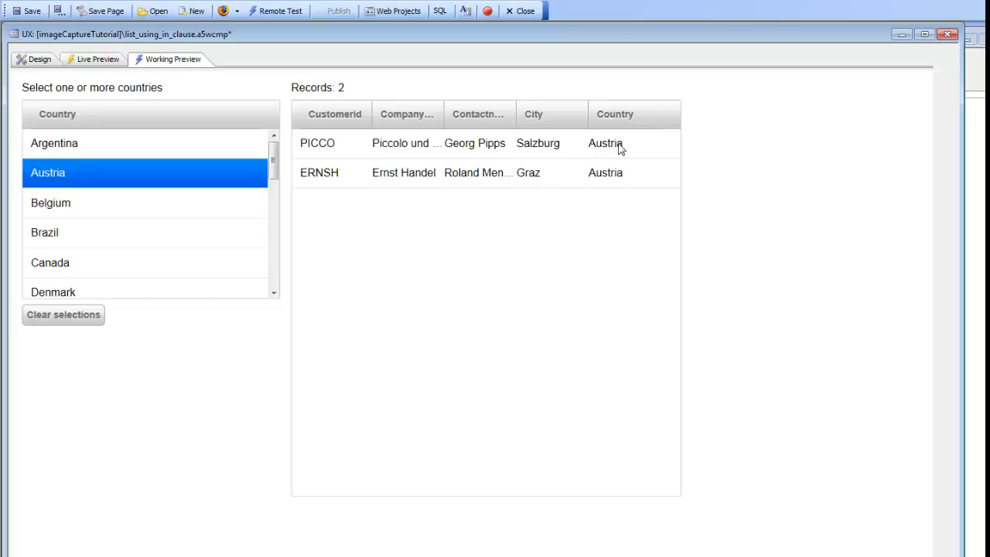
left_click(51, 235)
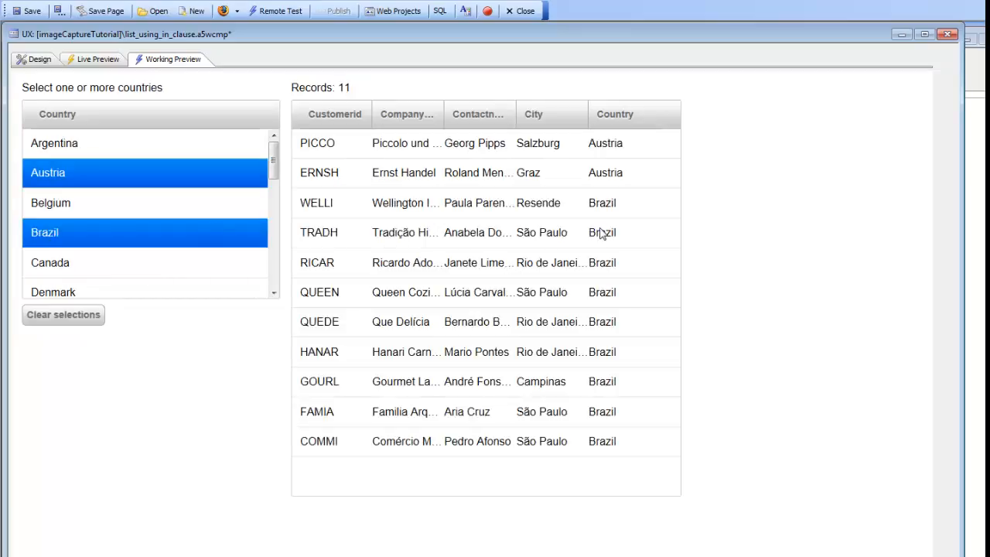